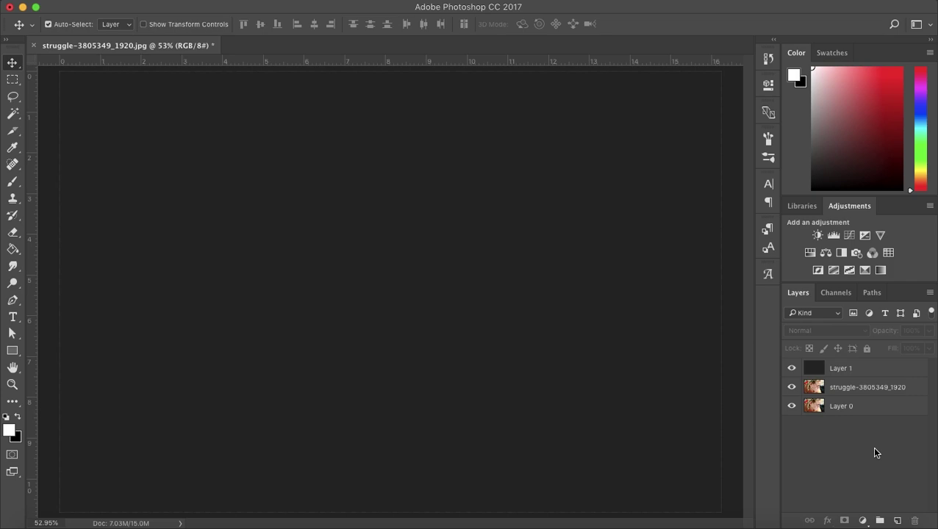
Hide Layer 1 and the struggle-3805349_1920 layer so that only Layer 0 is shown
click(792, 368)
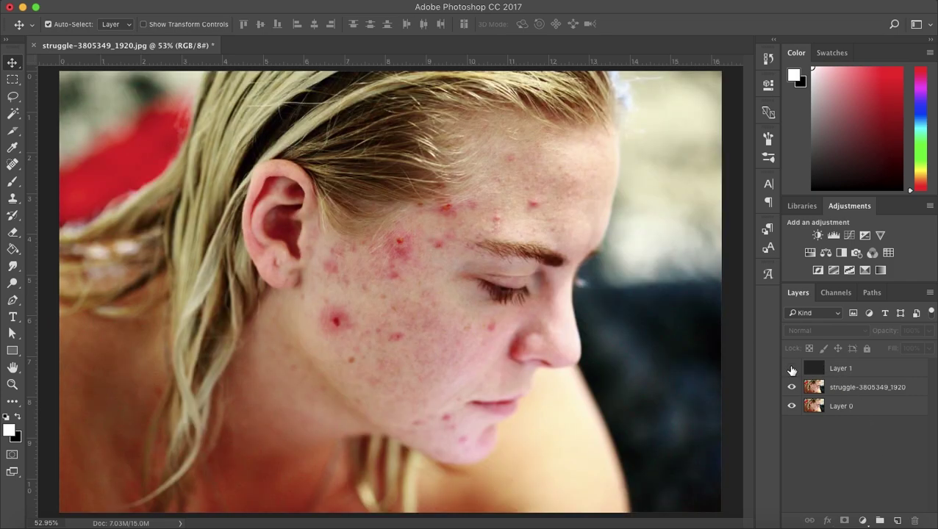
click(792, 387)
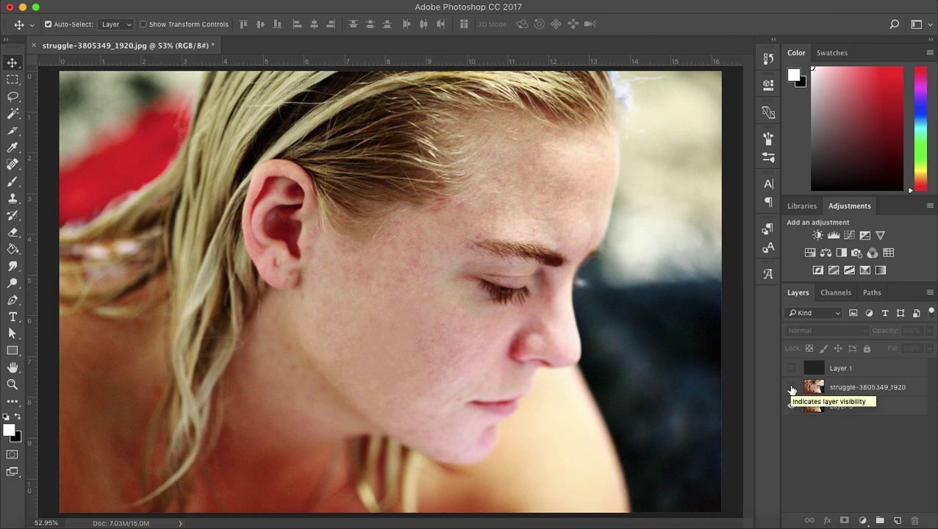
Activate the Spot Healing Brush, then show and select the struggle-3805349_1920 layer for retouching
click(11, 165)
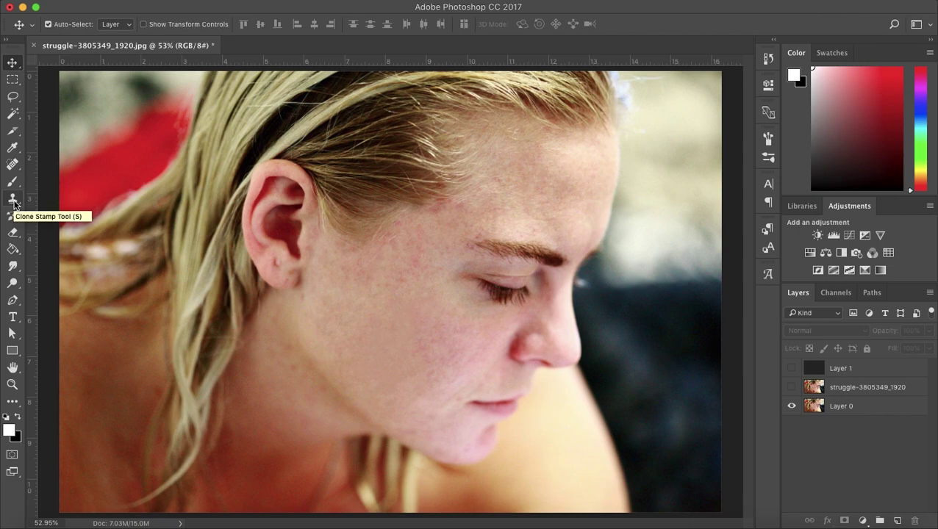
click(9, 166)
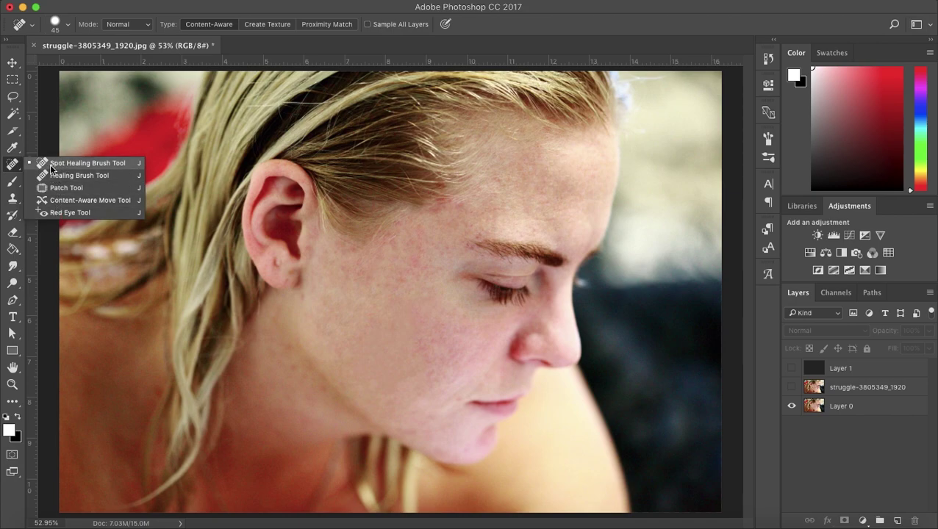
click(11, 168)
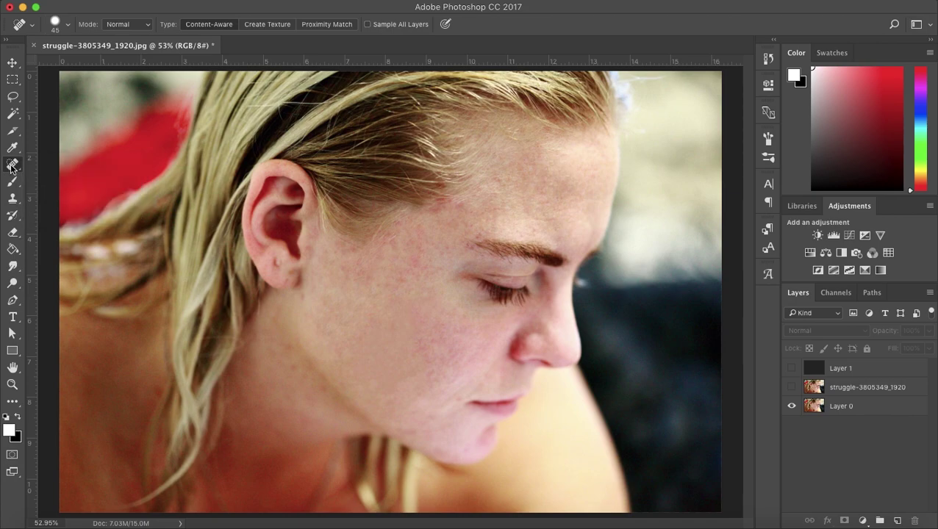
click(792, 388)
click(825, 388)
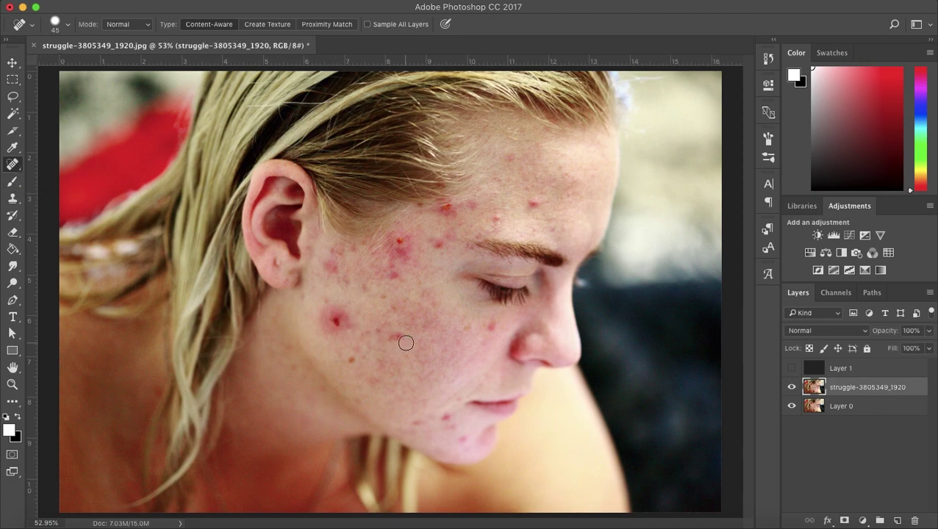
Heal the small red blemish in the middle of the cheek with a 60 px brush and check the brush settings
scroll(406, 343, up, 10)
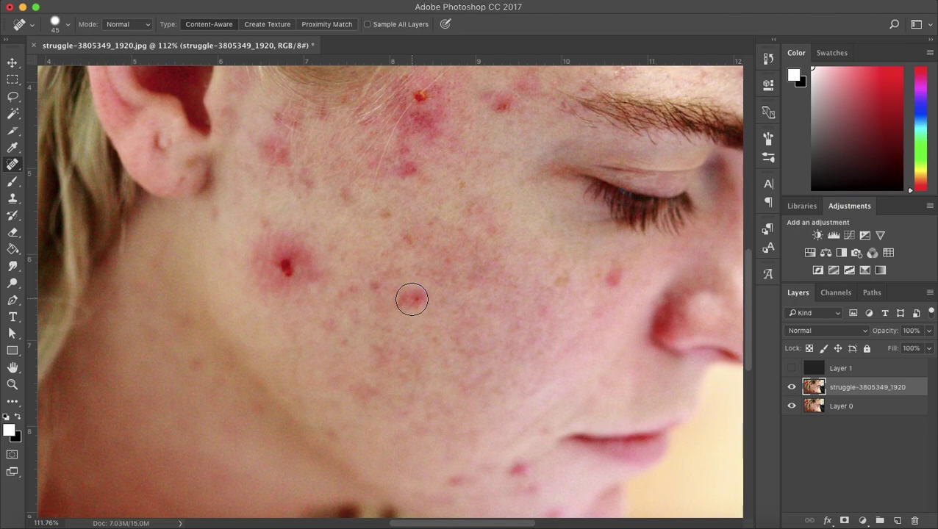
key(bracketright)
key(bracketright)
click(412, 299)
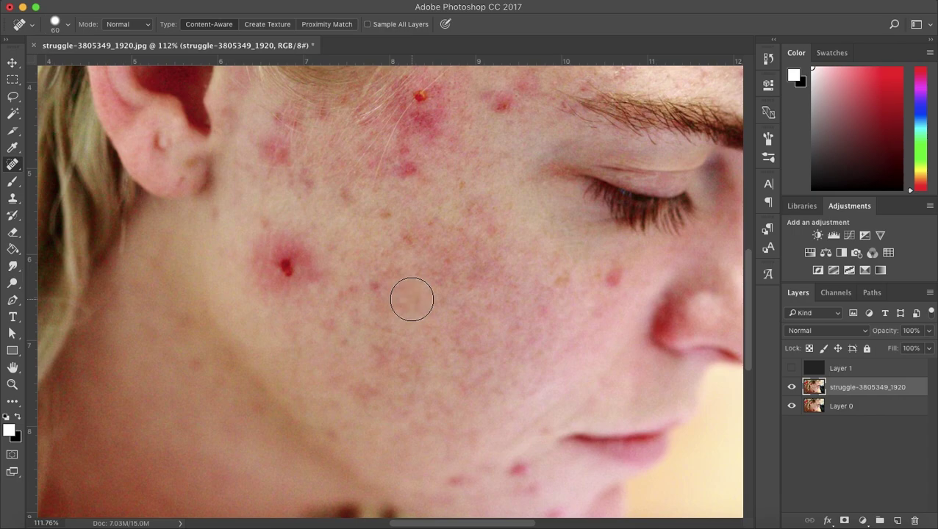
click(71, 24)
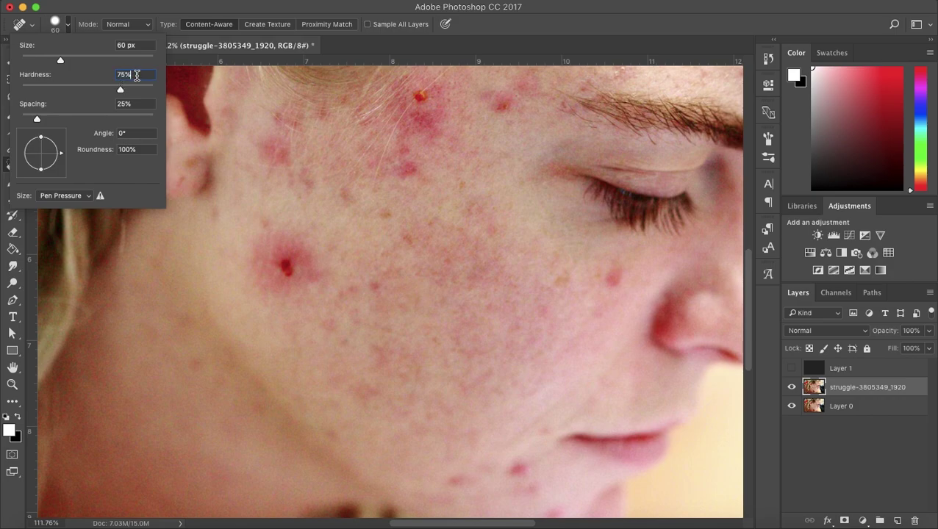
click(71, 24)
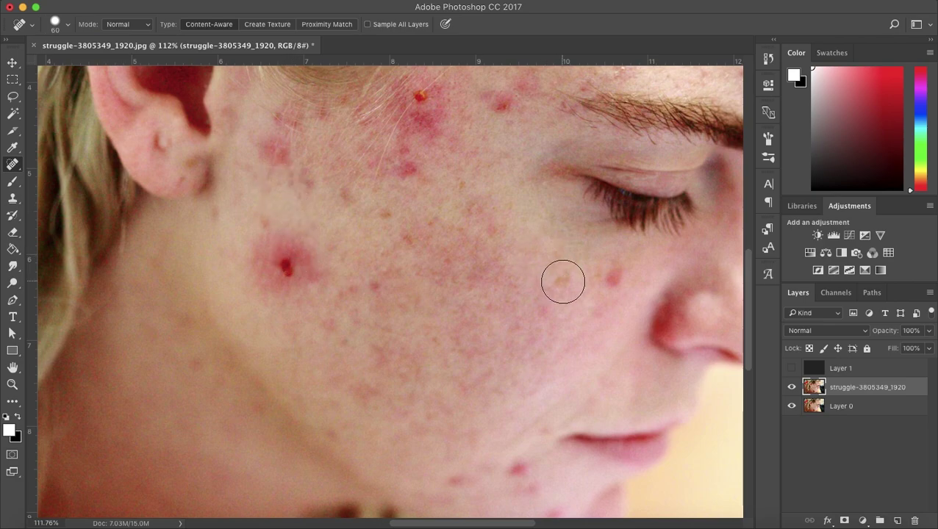
Reduce the brush to 50 px and heal the two spots on the cheek between the eye and the nose
key(bracketleft)
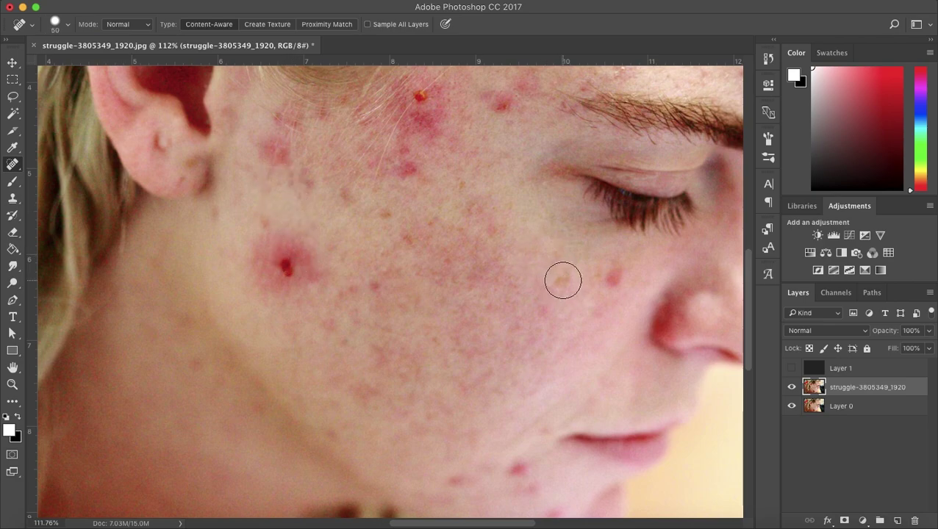
click(563, 281)
click(616, 276)
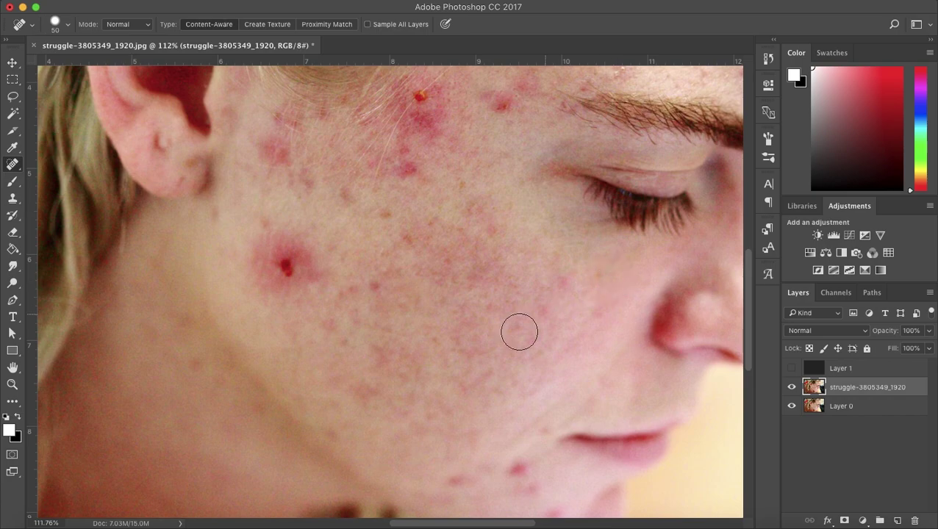
Heal the red blemishes on the chin and along the jaw below the corner of the mouth
scroll(515, 335, down, 5)
scroll(515, 335, right, 2)
click(480, 338)
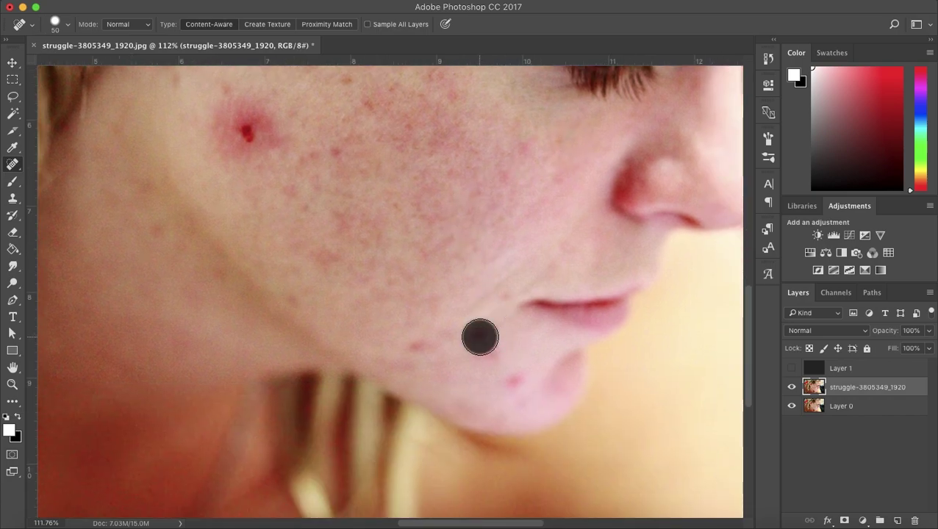
click(511, 378)
scroll(471, 364, right, 3)
scroll(470, 364, down, 1)
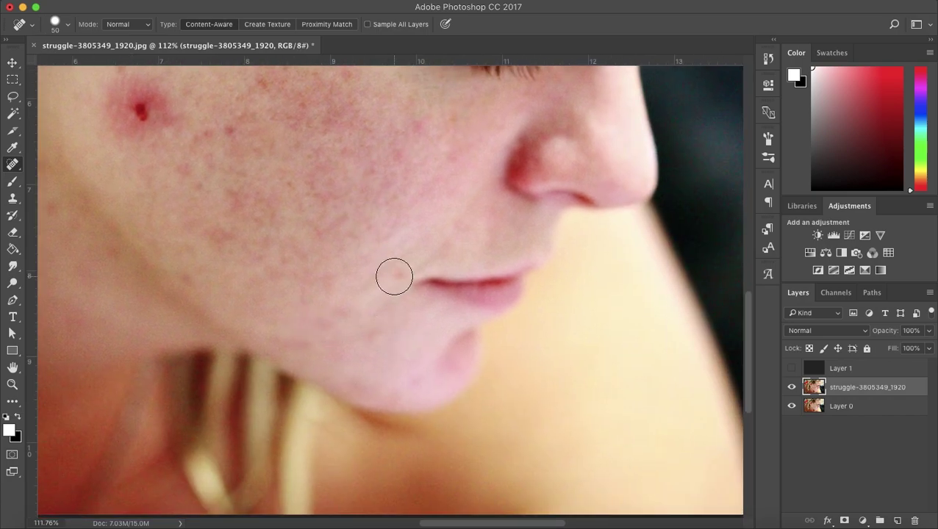
Heal the small red spots on the forehead above the eyebrow
scroll(394, 277, up, 10)
scroll(394, 277, right, 2)
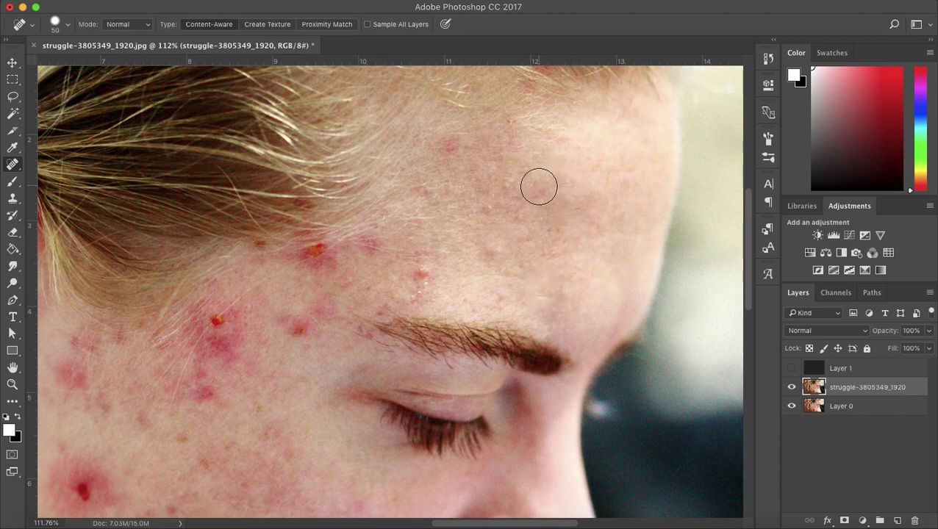
scroll(492, 242, down, 1)
scroll(493, 242, left, 2)
click(490, 225)
Heal the small spots on the upper cheek and beside the outer end of the eyebrow
scroll(485, 235, down, 5)
scroll(486, 235, left, 3)
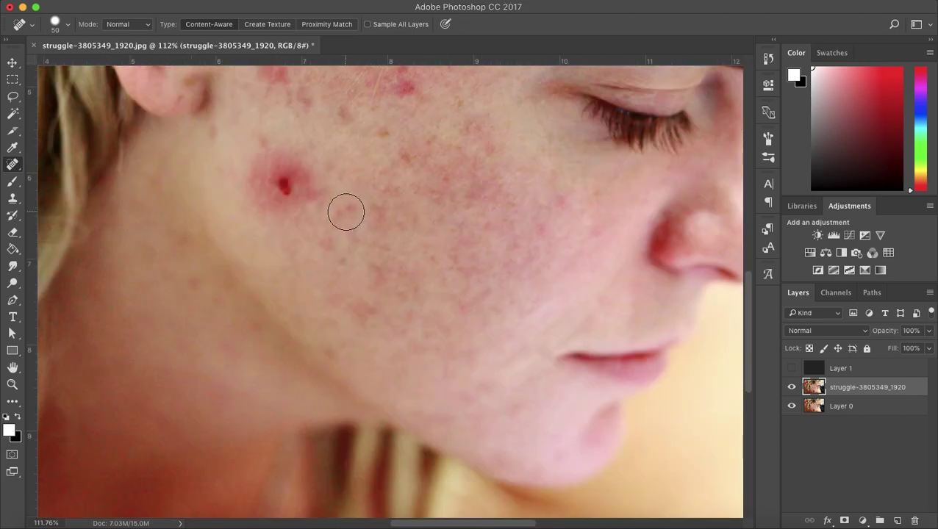
scroll(404, 161, up, 4)
scroll(405, 160, right, 1)
click(366, 258)
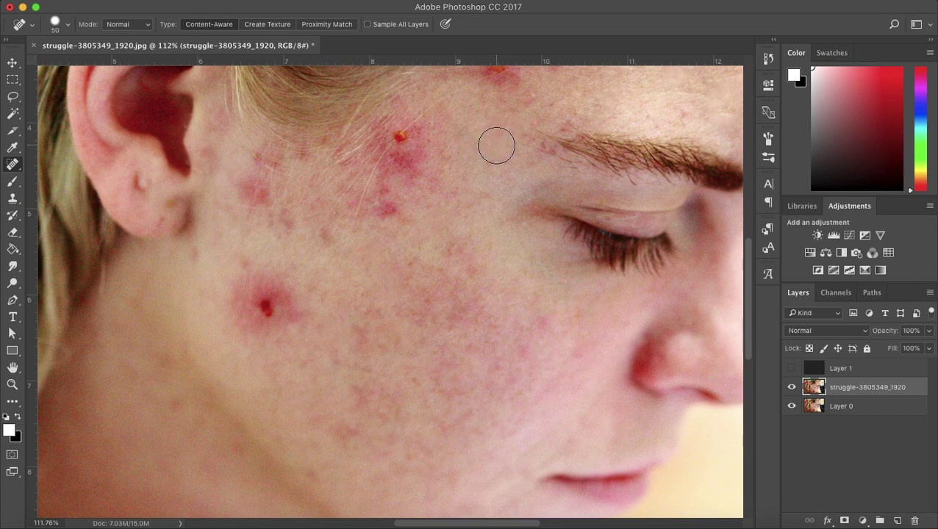
Enlarge the healing brush to cover the large red blemish on the cheek below the ear, and heal it in a single dab
scroll(397, 169, down, 3)
scroll(397, 169, left, 2)
key(bracketright)
key(bracketright)
key(bracketright)
key(bracketright)
key(bracketright)
key(bracketright)
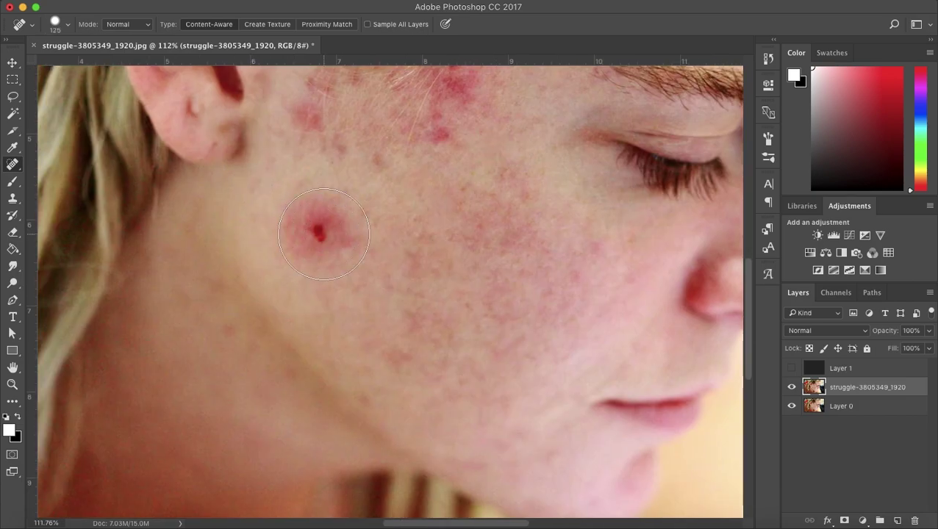
click(322, 233)
key(super+z)
key(bracketright)
click(318, 224)
Reduce the brush to 50 px and heal the remaining small spots on the cheek and forehead
key(bracketleft)
key(bracketleft)
key(bracketleft)
key(bracketleft)
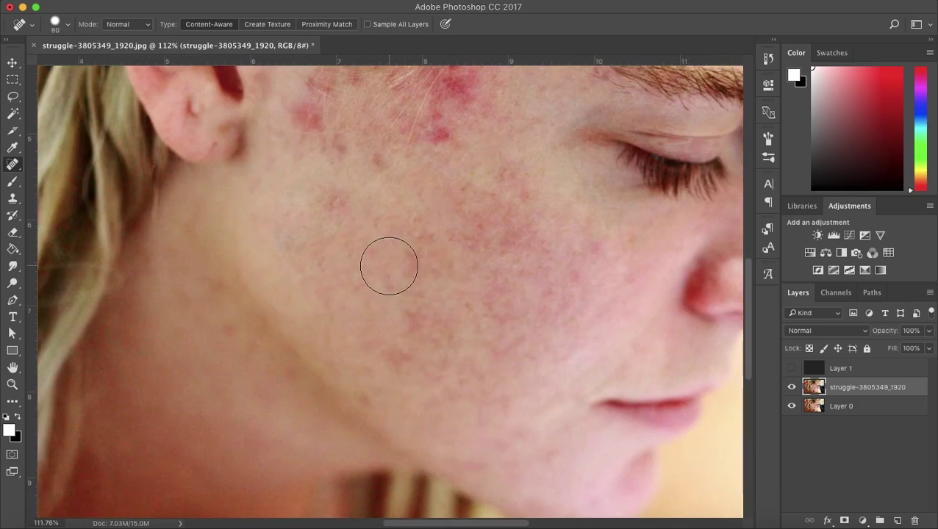
scroll(389, 267, up, 3)
scroll(389, 266, right, 1)
key(bracketleft)
key(bracketleft)
key(bracketleft)
click(291, 317)
click(553, 359)
scroll(535, 377, right, 6)
scroll(535, 377, up, 4)
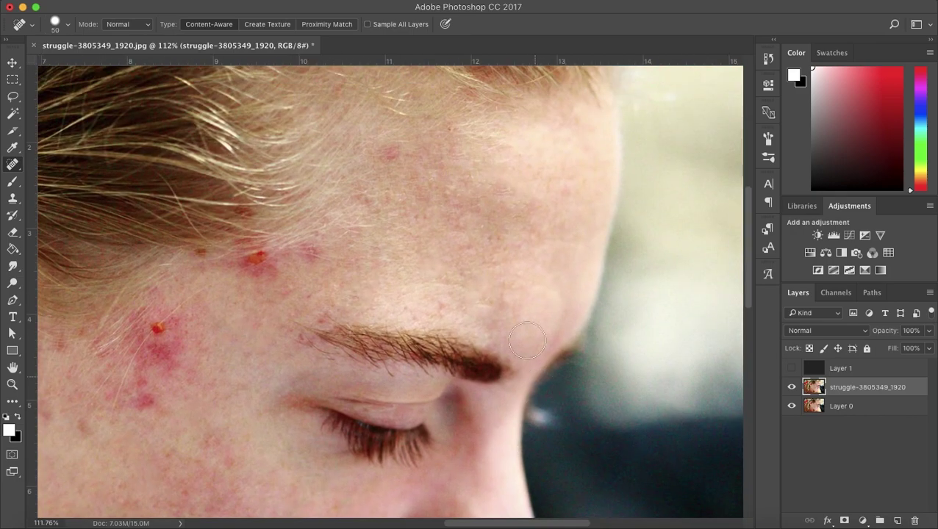
scroll(400, 230, left, 4)
scroll(400, 230, down, 2)
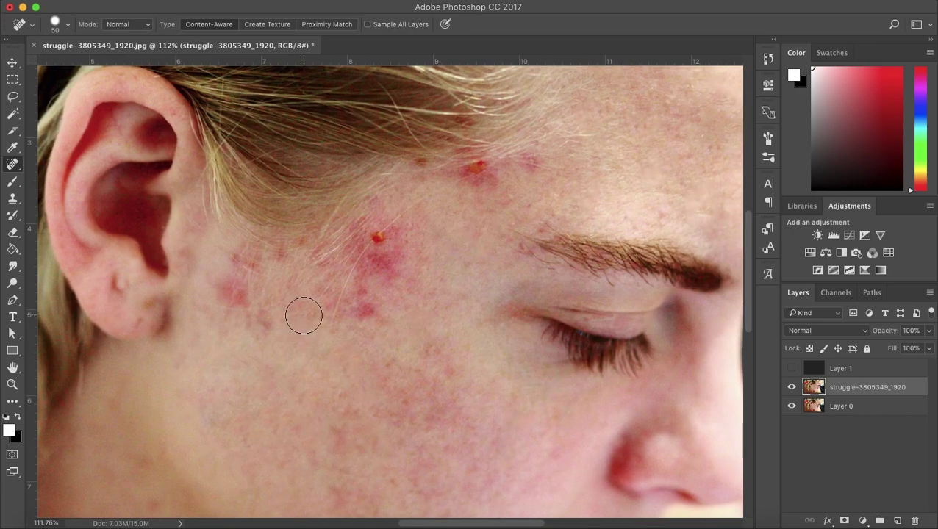
Heal the red spots in front of the ear and below the temple patch with a 60 px brush
key(bracketright)
click(233, 294)
click(208, 315)
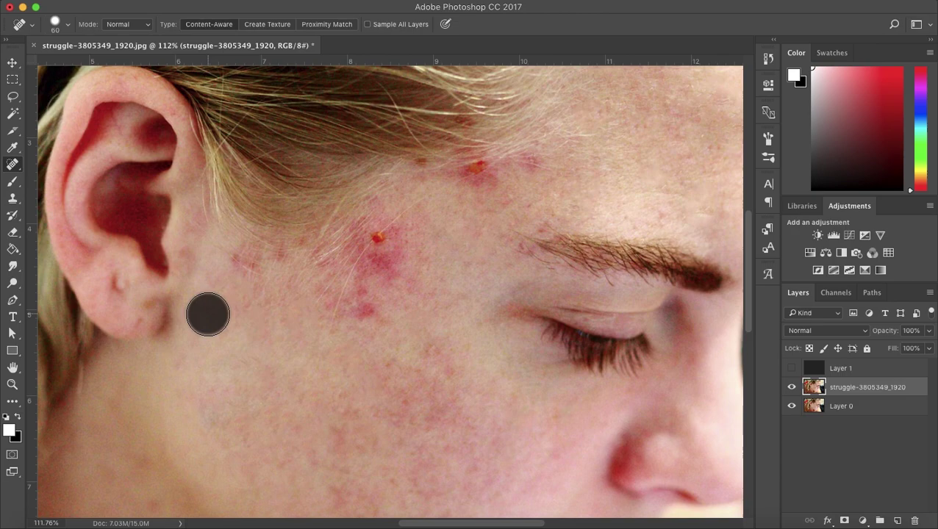
click(362, 306)
click(354, 398)
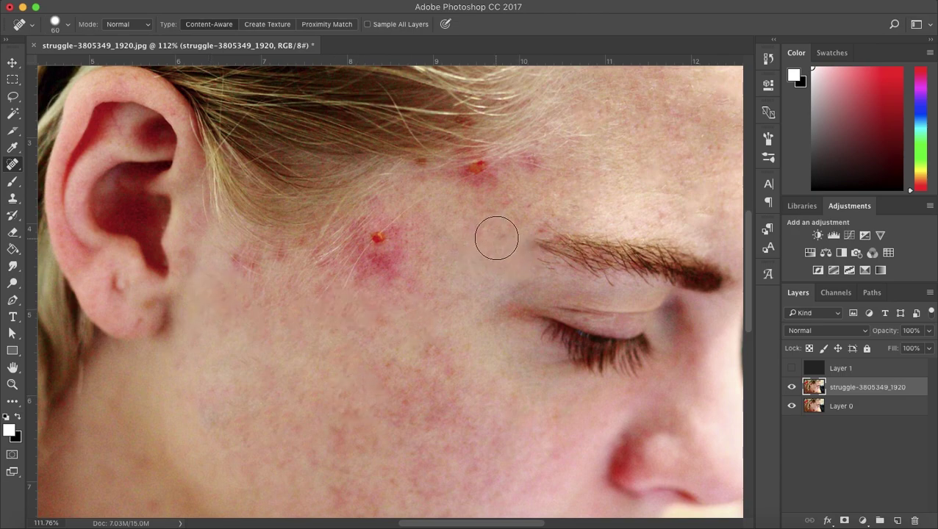
Heal the red blemish at the hairline above the outer end of the eyebrow
scroll(548, 209, up, 1)
scroll(549, 210, right, 1)
scroll(383, 309, up, 3)
scroll(383, 309, right, 3)
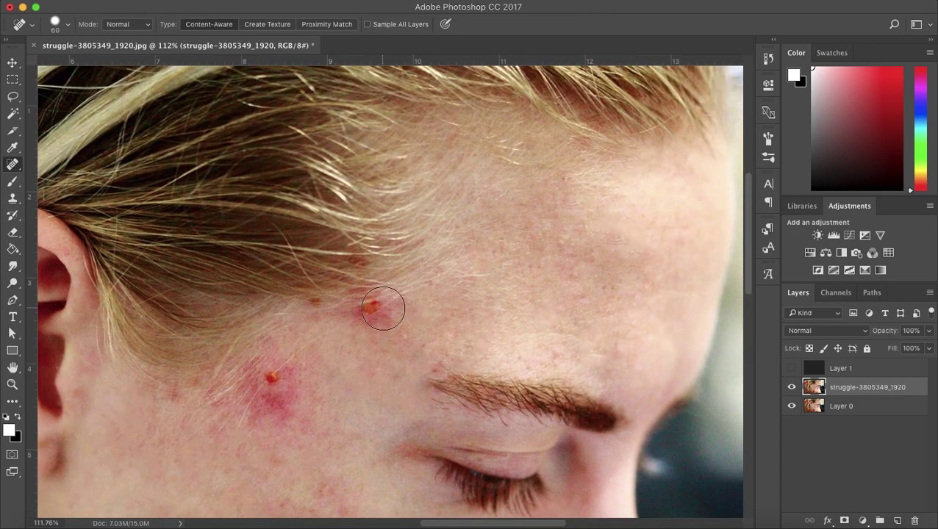
click(383, 309)
Enlarge the healing brush to 125 px and heal the large inflamed patch on the temple
scroll(275, 383, down, 3)
scroll(275, 383, left, 2)
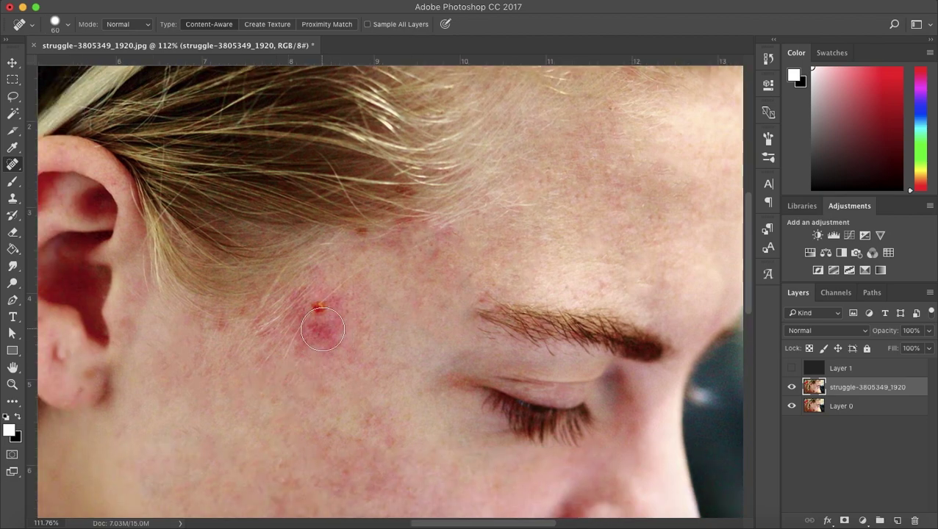
key(bracketright)
key(bracketright)
key(bracketright)
key(bracketright)
key(bracketright)
click(312, 326)
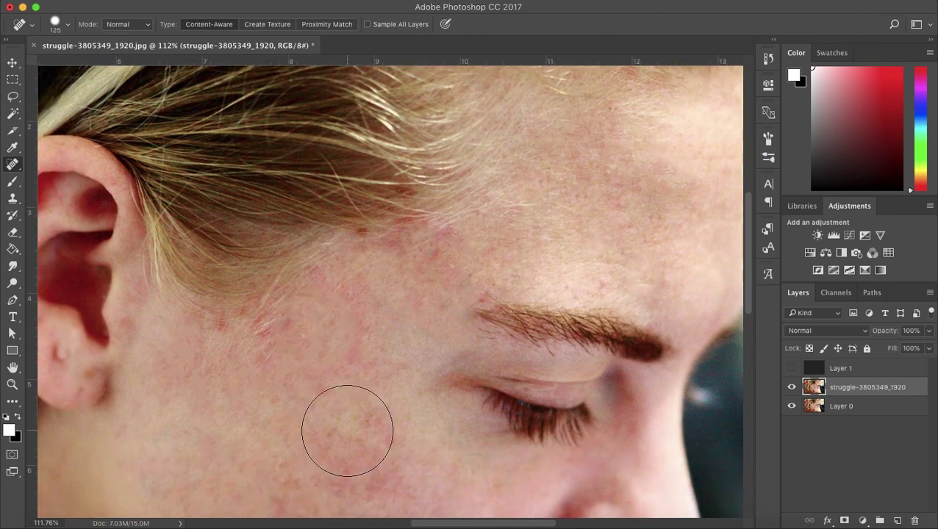
scroll(348, 431, down, 5)
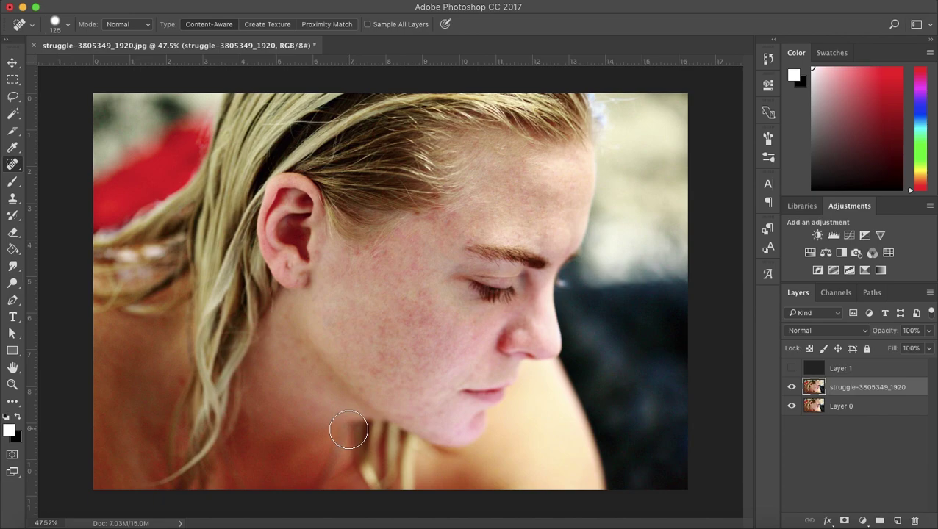
Switch to the Clone Stamp tool and try covering the brown spot at the hairline above the temple
click(13, 199)
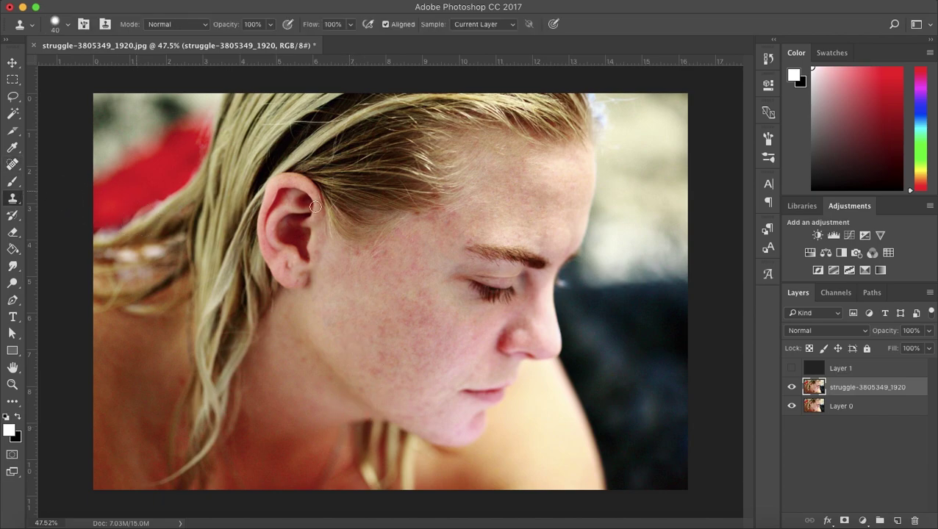
scroll(464, 261, up, 5)
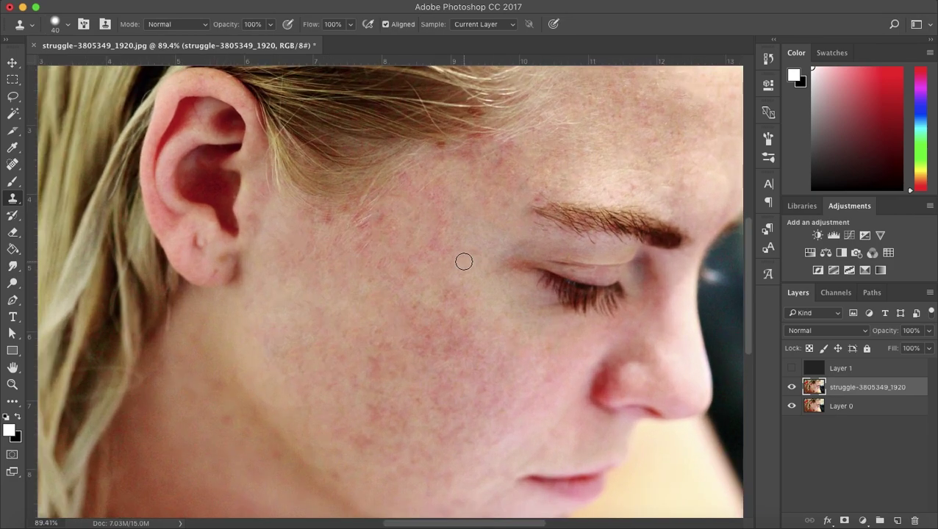
scroll(464, 262, up, 2)
scroll(464, 261, up, 3)
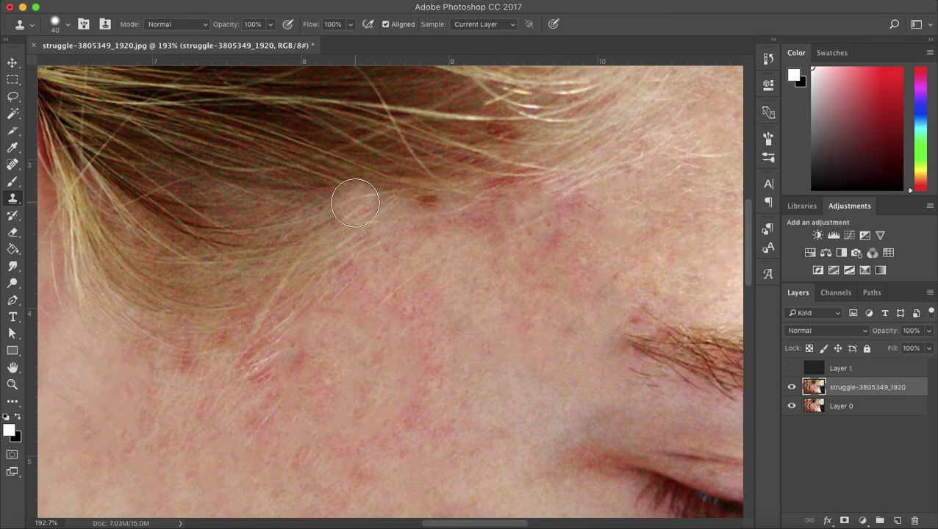
click(426, 213)
key(super+z)
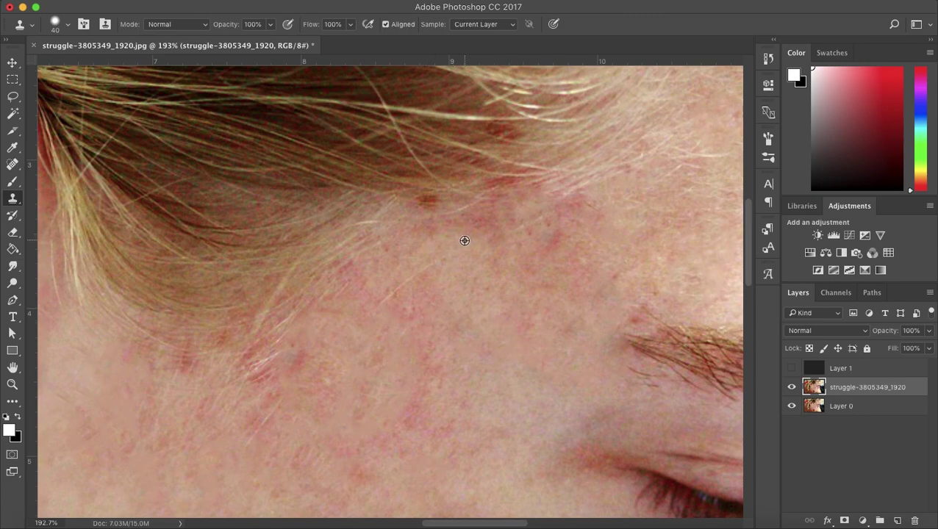
Clone nearby skin and hair texture over the brown spot at the hairline with a 25 px Clone Stamp brush
scroll(478, 200, up, 5)
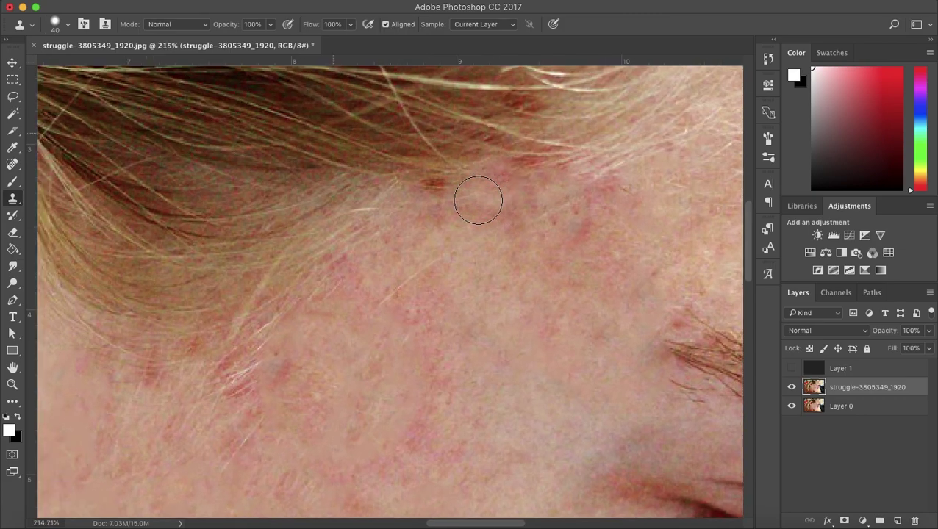
drag(500, 226, 464, 273)
click(410, 190)
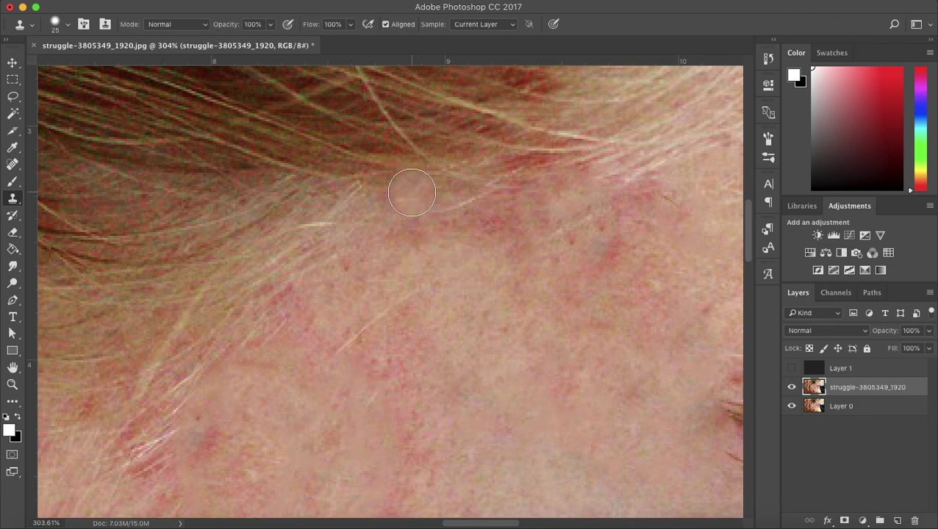
key(ctrl+z)
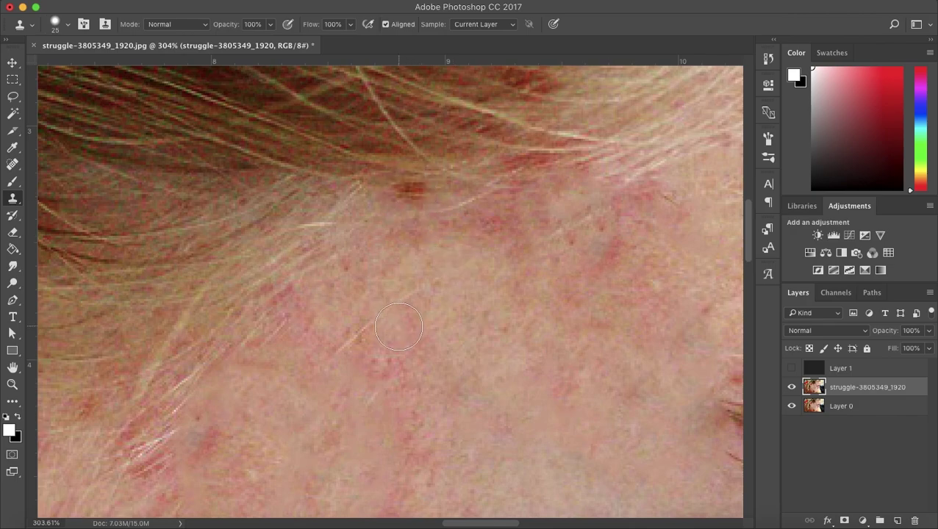
key(alt+super+z)
key(alt+super+z)
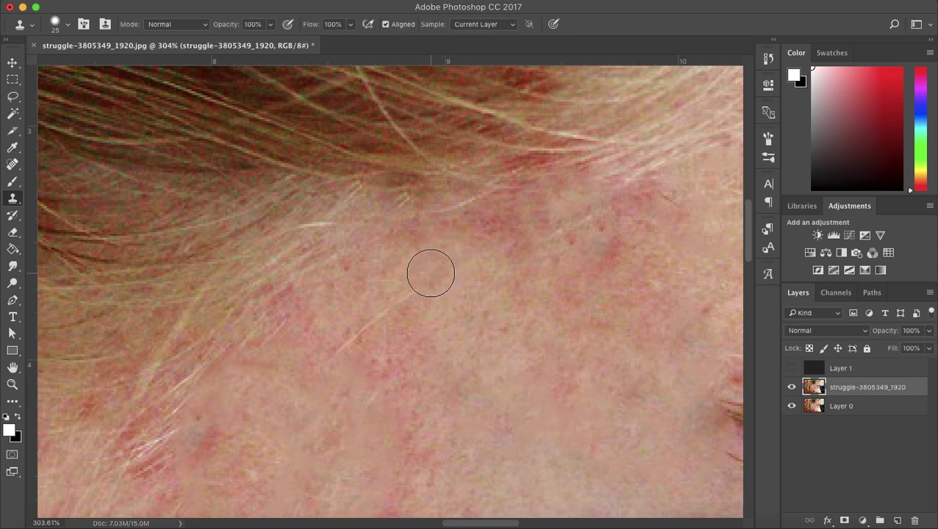
Clone nearby skin over the red spots on the cheek just below the sideburn with the 25 px Clone Stamp brush
scroll(431, 273, down, 2)
scroll(431, 273, down, 10)
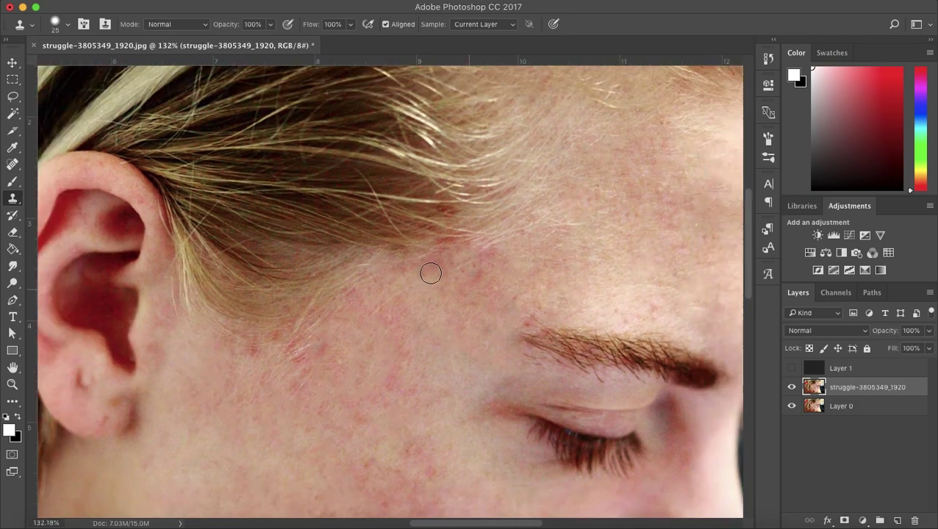
scroll(431, 274, up, 5)
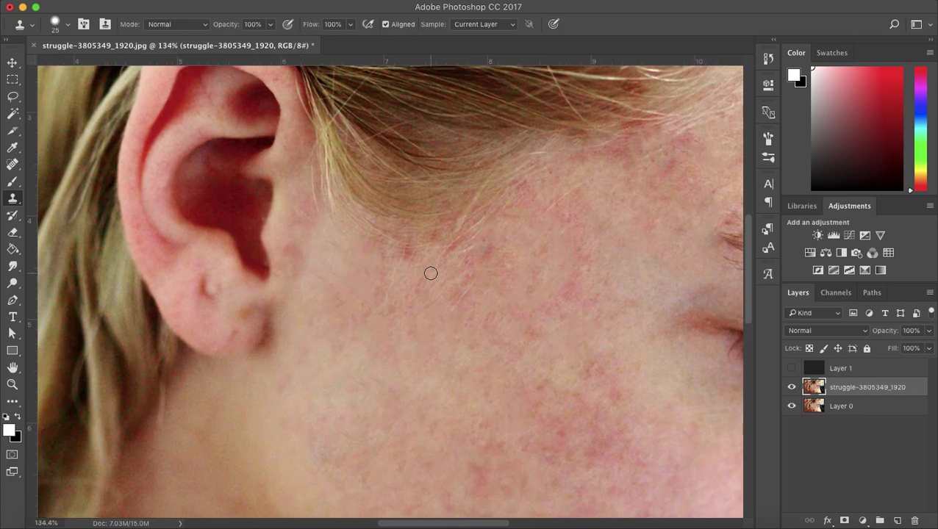
scroll(430, 274, up, 3)
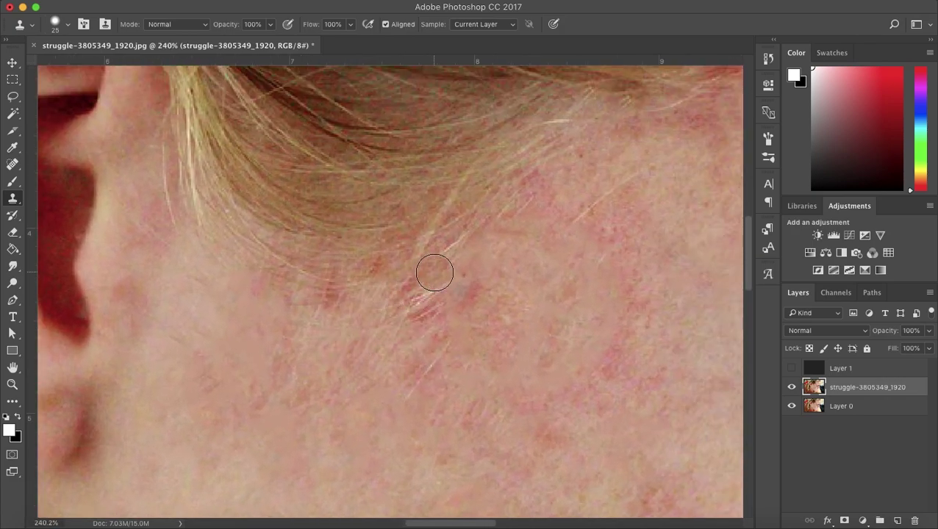
alt+click(286, 266)
click(329, 288)
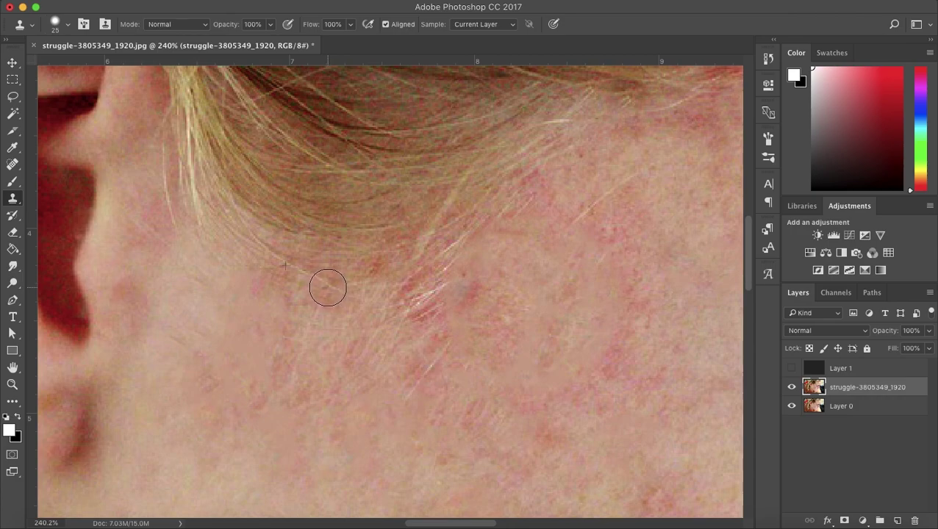
drag(381, 296, 400, 299)
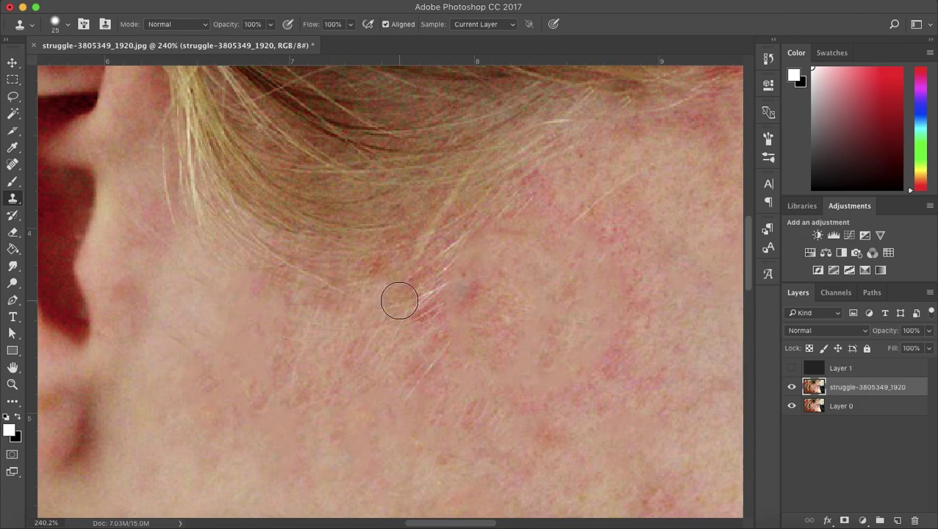
Clone clean skin over the brown spot at the sideburn's lower edge and the bluish-red spot beside the fine hair strands
alt+click(335, 267)
drag(350, 268, 371, 270)
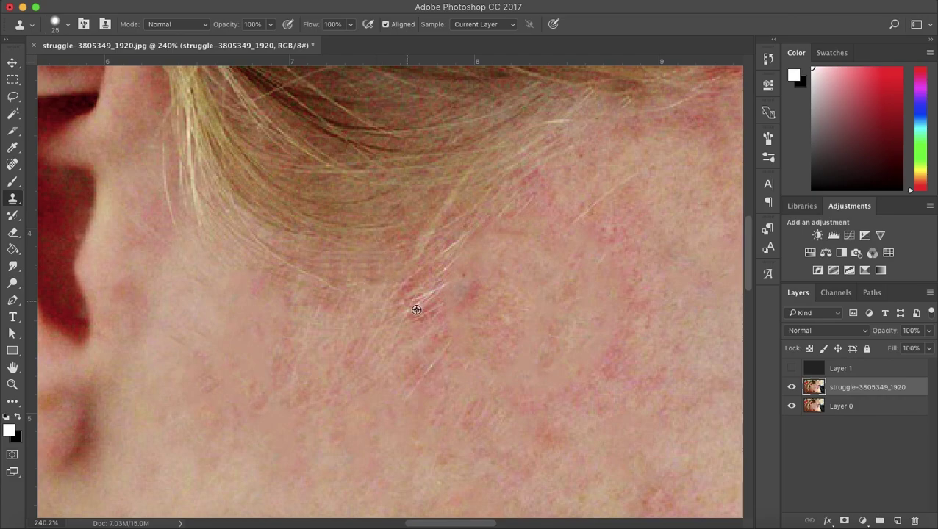
alt+click(496, 267)
drag(480, 285, 473, 293)
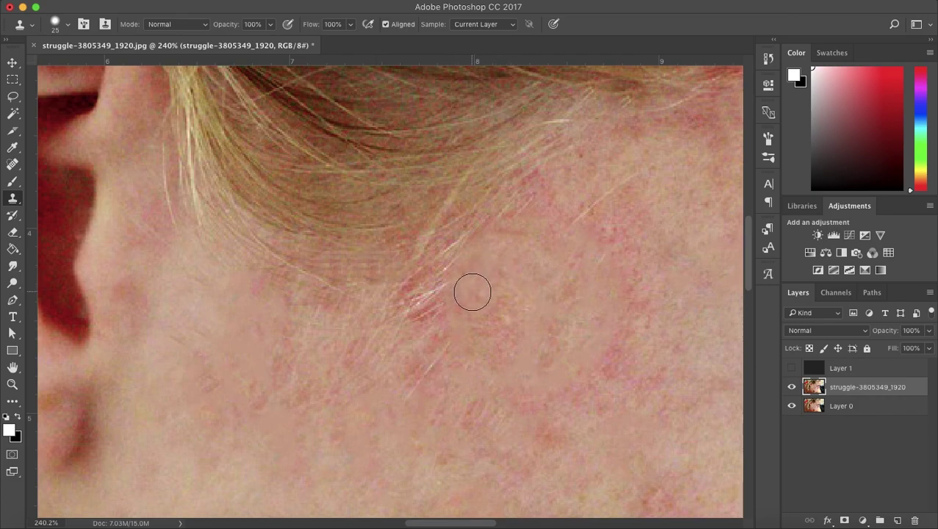
Clone clear temple skin over the red marks between the hairline and the outer end of the eyebrow
scroll(358, 318, down, 5)
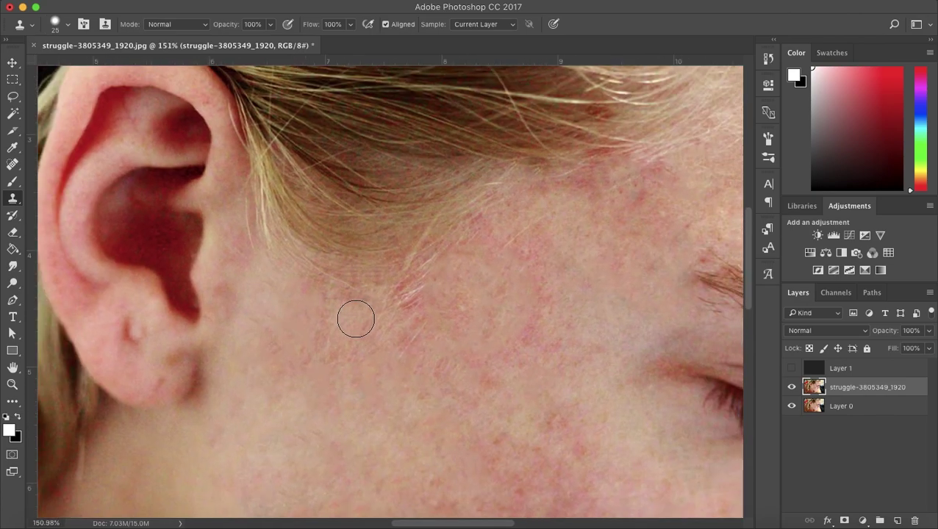
scroll(356, 318, down, 3)
scroll(356, 318, right, 5)
scroll(356, 318, up, 2)
scroll(355, 318, up, 2)
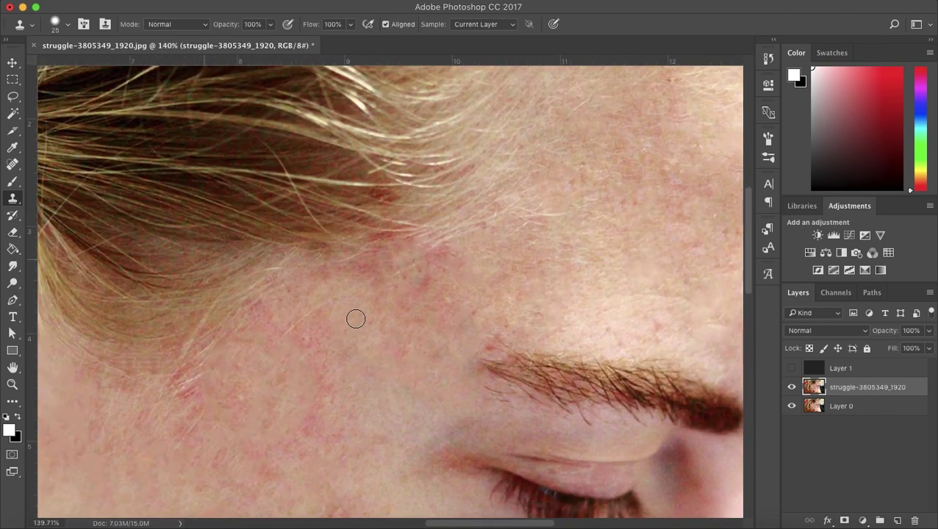
scroll(356, 318, up, 5)
alt+click(466, 305)
click(445, 278)
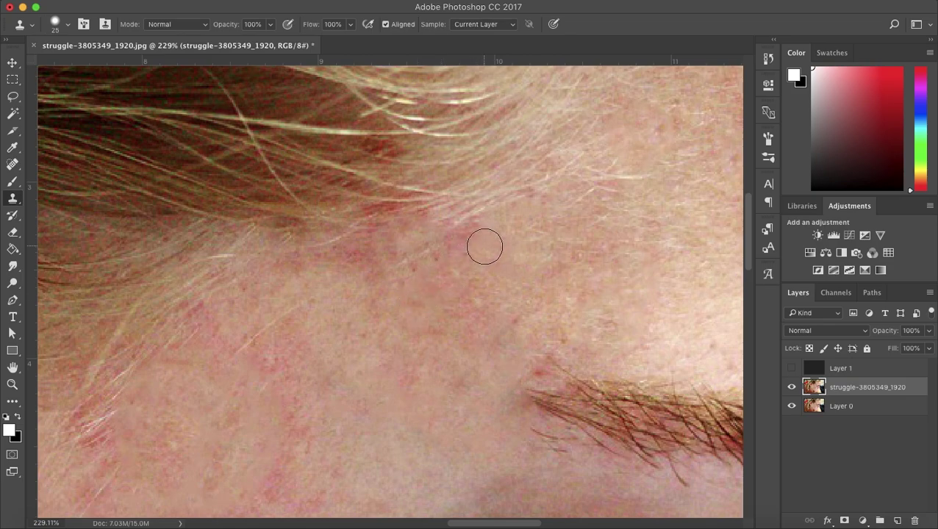
Compare the whole portrait before and after retouching by toggling the visibility of the struggle-3805349_1920 layer
scroll(579, 267, down, 6)
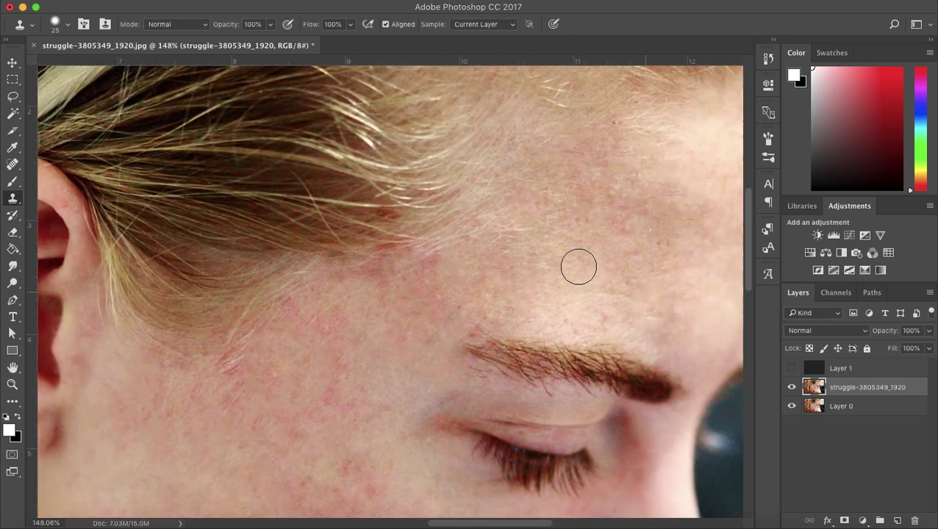
scroll(578, 267, down, 4)
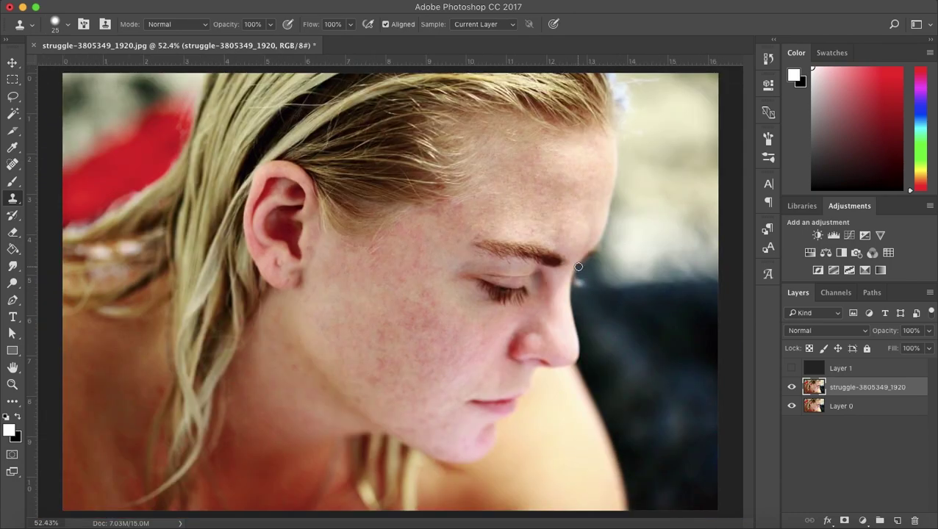
scroll(579, 267, down, 2)
scroll(578, 267, up, 1)
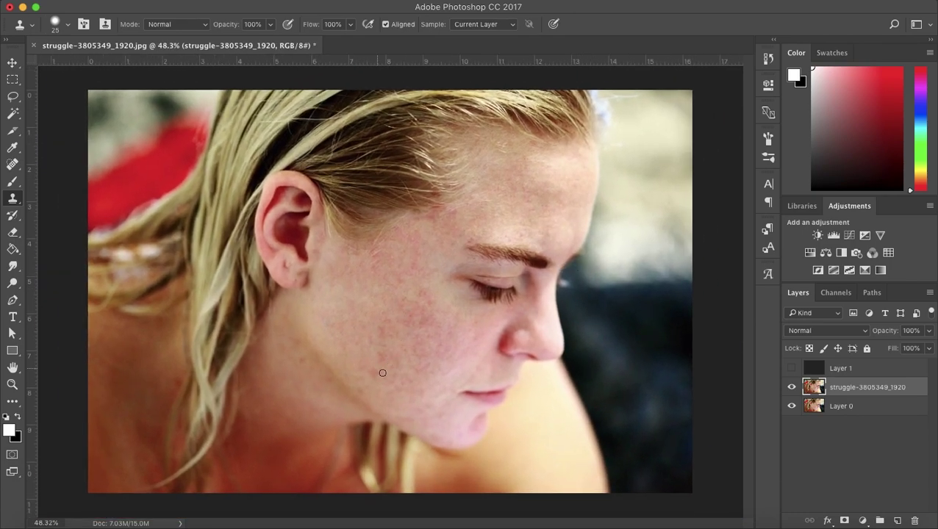
click(792, 389)
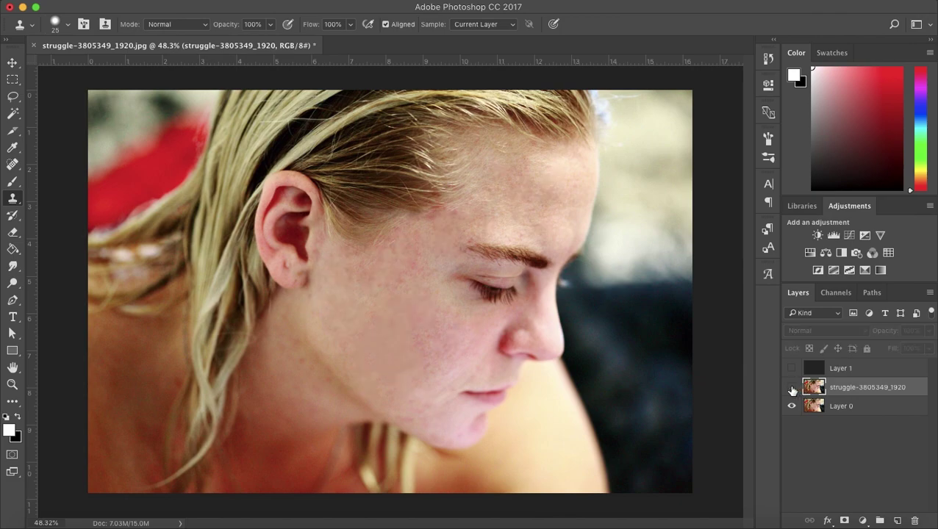
click(792, 389)
click(792, 389)
click(792, 389)
click(792, 389)
click(792, 389)
Try healing the red patch on the cheek below the eye with the 125 px Spot Healing Brush
scroll(480, 381, up, 5)
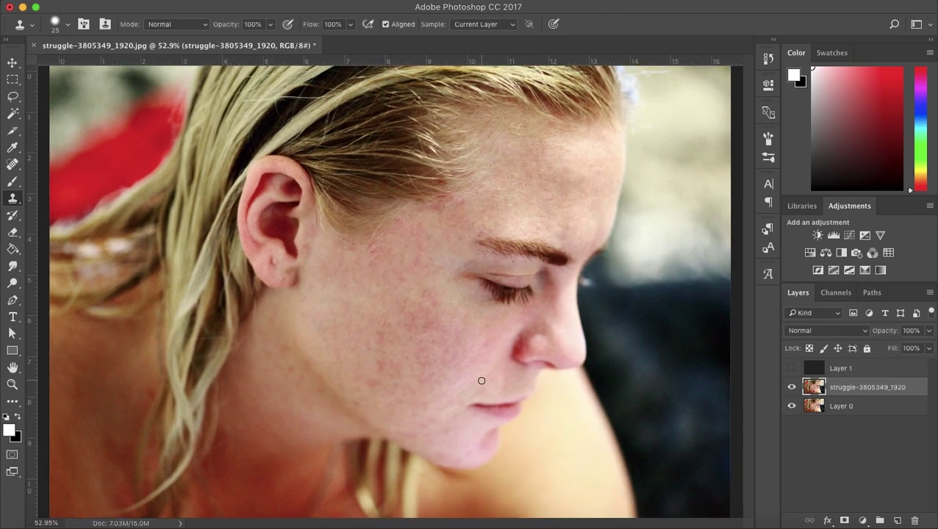
scroll(482, 381, down, 3)
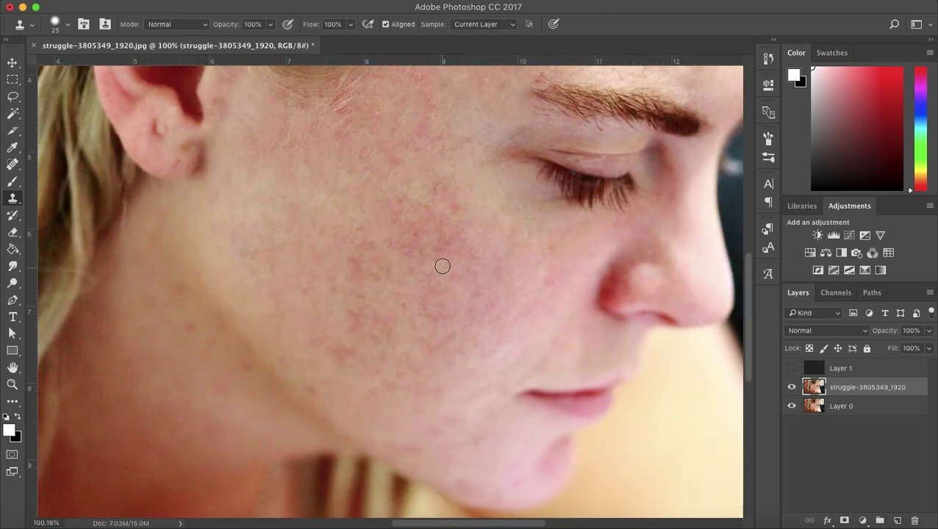
click(13, 166)
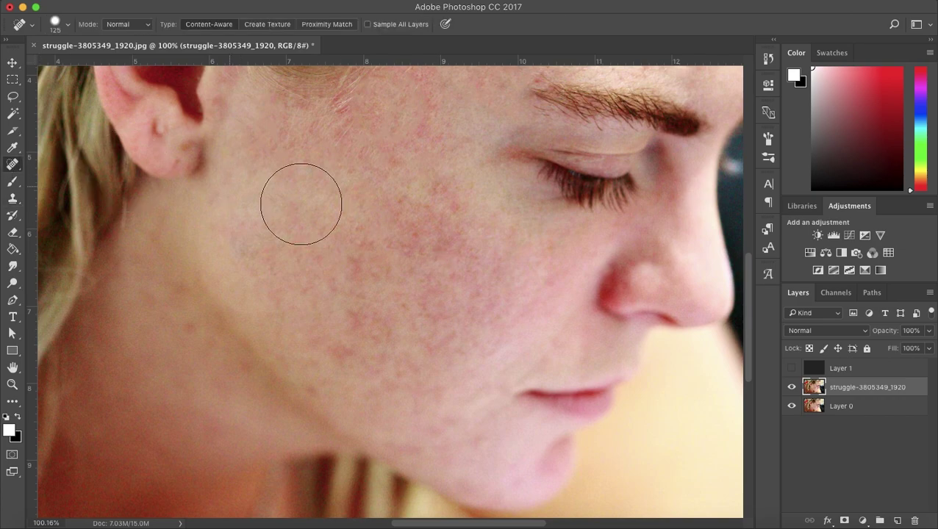
click(430, 240)
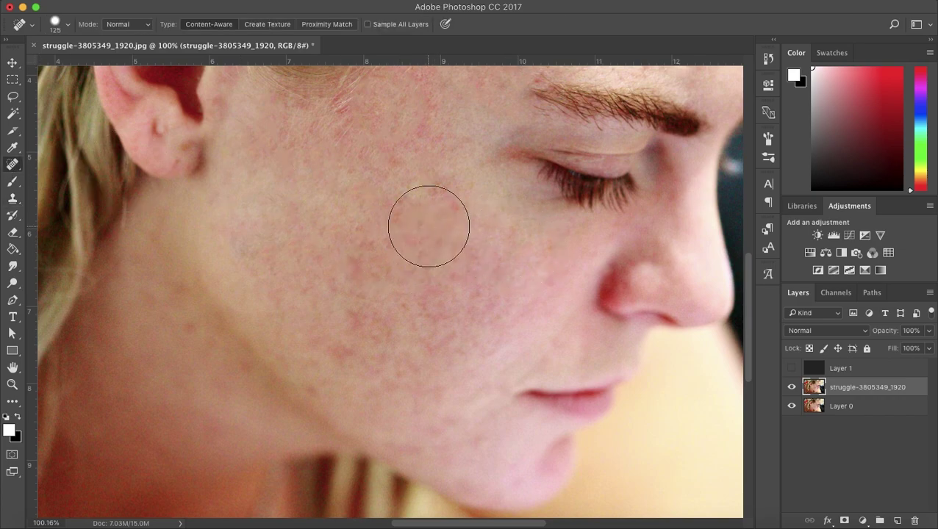
scroll(429, 225, up, 5)
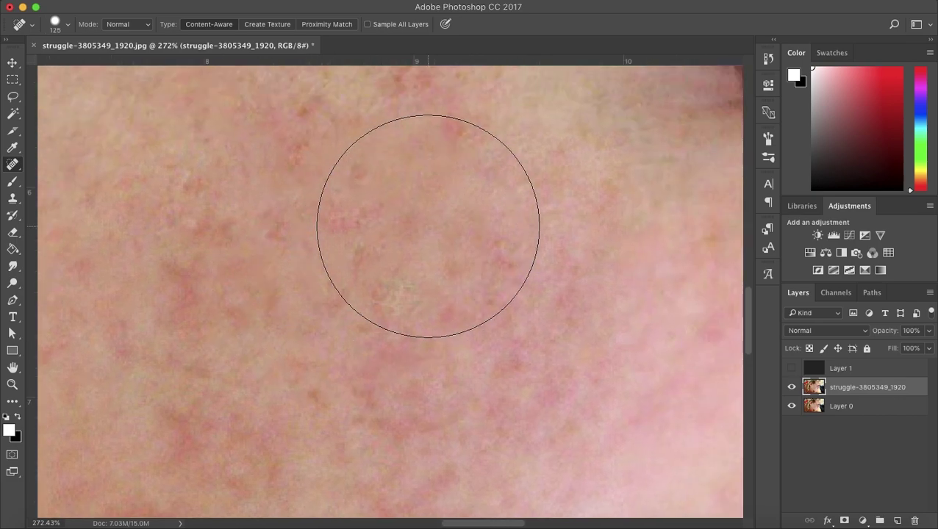
scroll(373, 224, up, 3)
scroll(462, 264, down, 8)
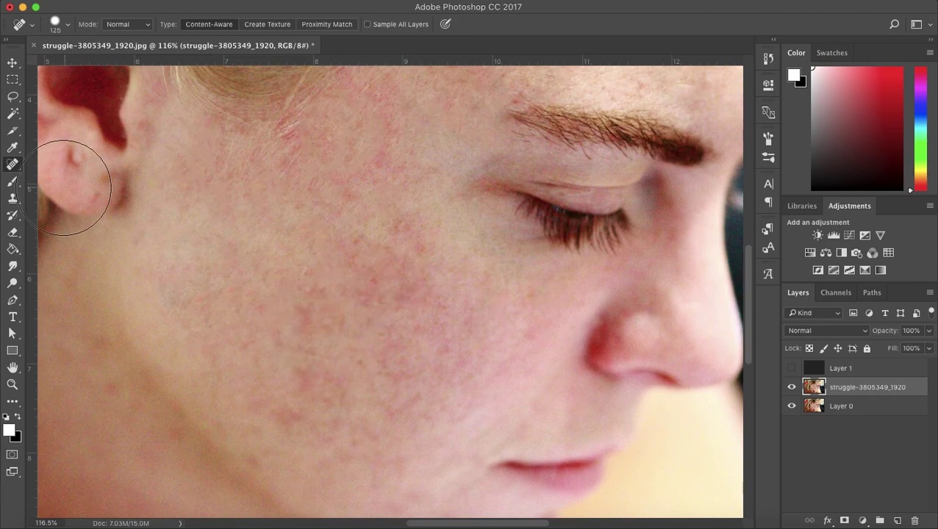
Switch to the Clone Stamp tool and clone lighter skin over the pink patch on the upper cheek beside the eye
click(13, 199)
scroll(444, 261, up, 5)
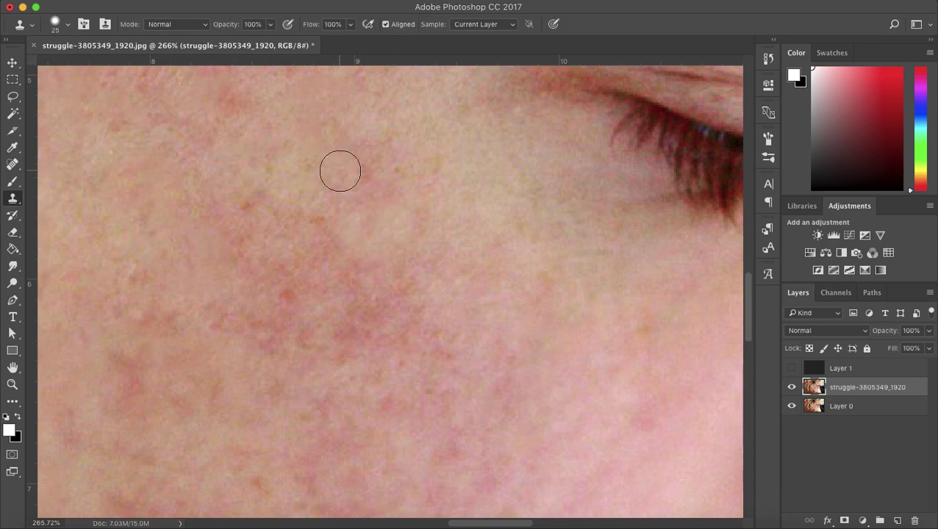
alt+click(413, 148)
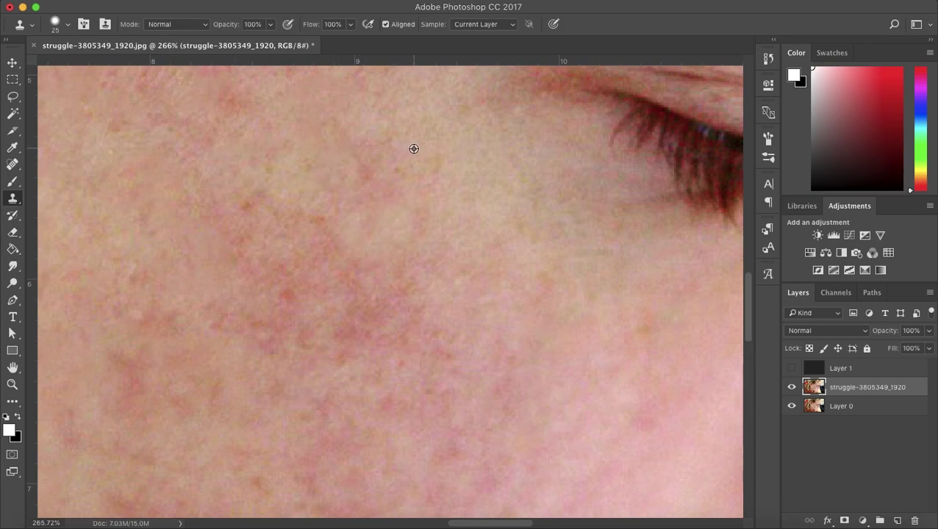
click(366, 176)
click(385, 228)
click(379, 150)
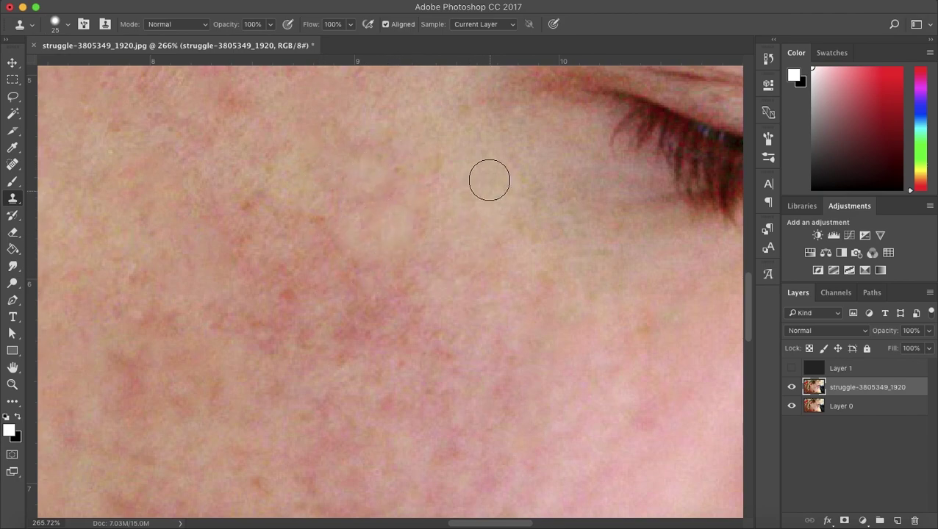
Resample clean skin near the eye and clone it over the remaining redness to blend the upper cheek patch
alt+click(471, 159)
click(437, 170)
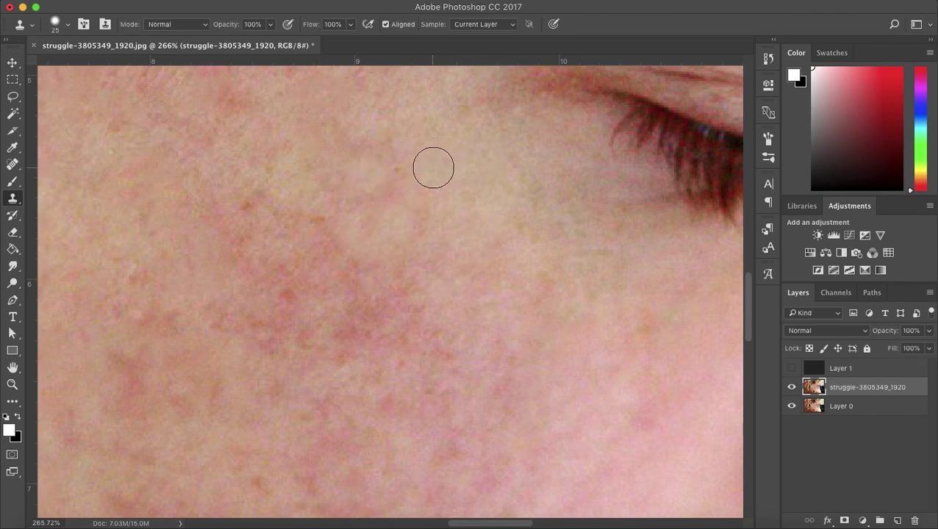
alt+click(416, 154)
click(396, 172)
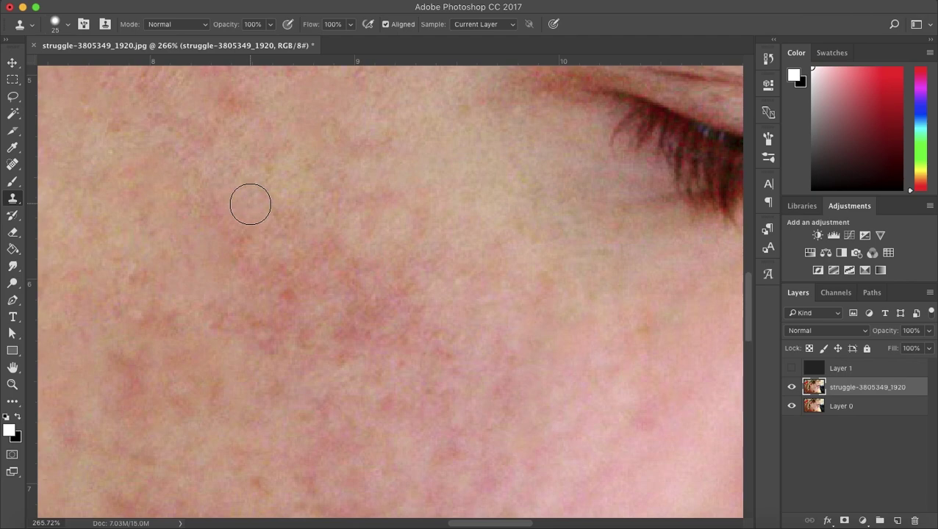
Hide and show the struggle-3805349_1920 layer again to check the cheek retouching against the original portrait
scroll(324, 219, down, 10)
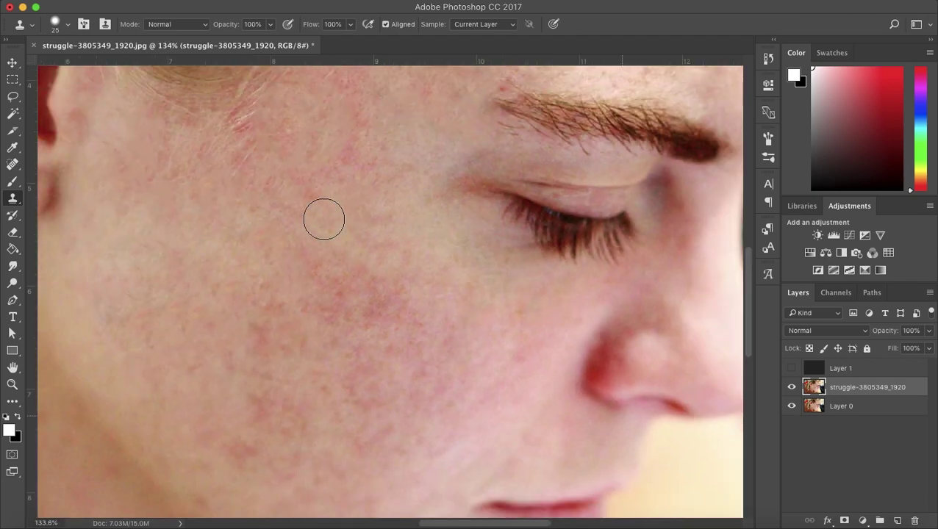
scroll(324, 219, down, 6)
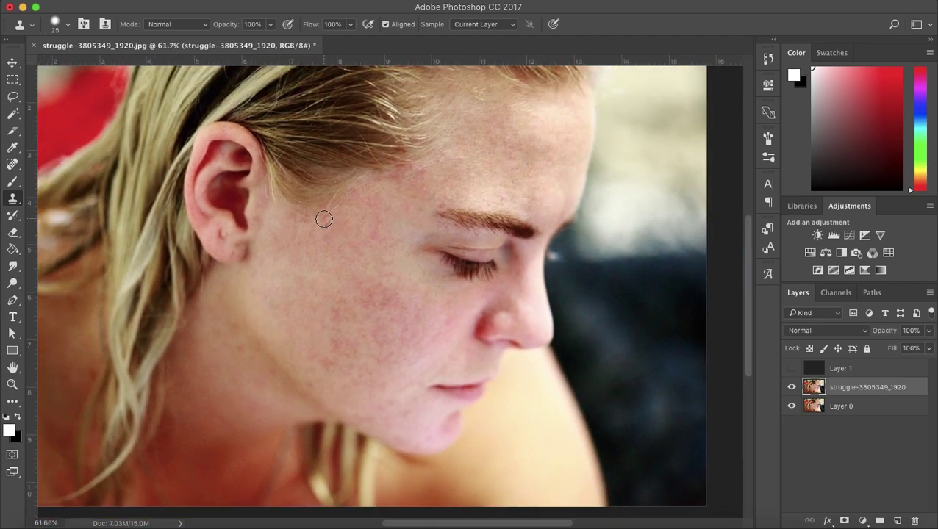
scroll(322, 251, up, 1)
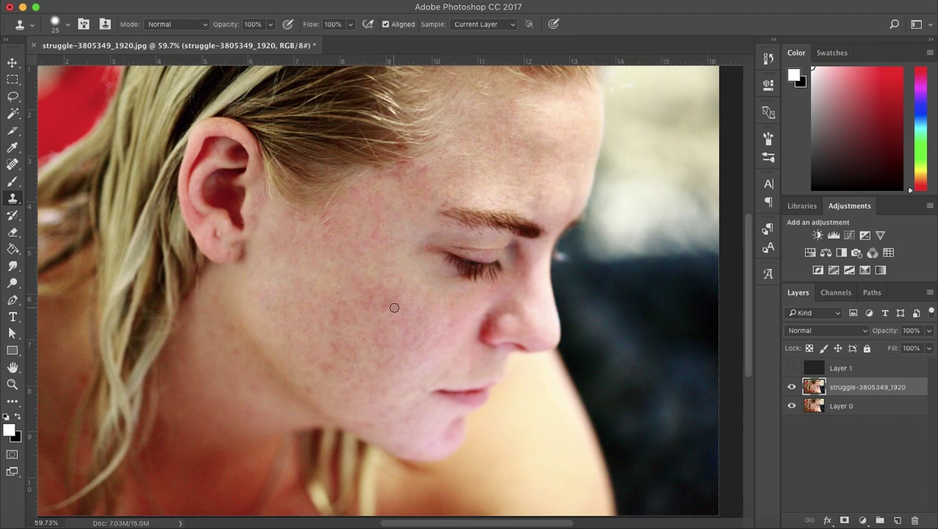
click(790, 387)
click(791, 387)
scroll(448, 282, down, 3)
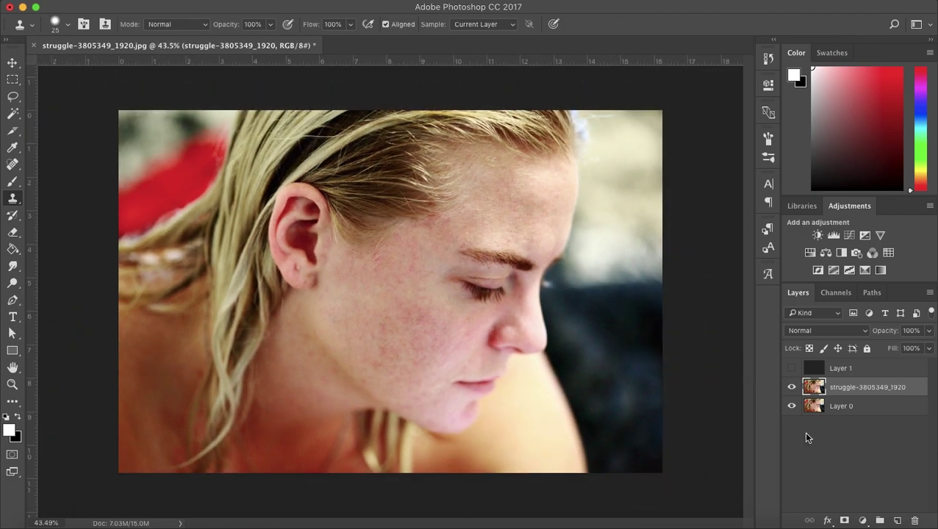